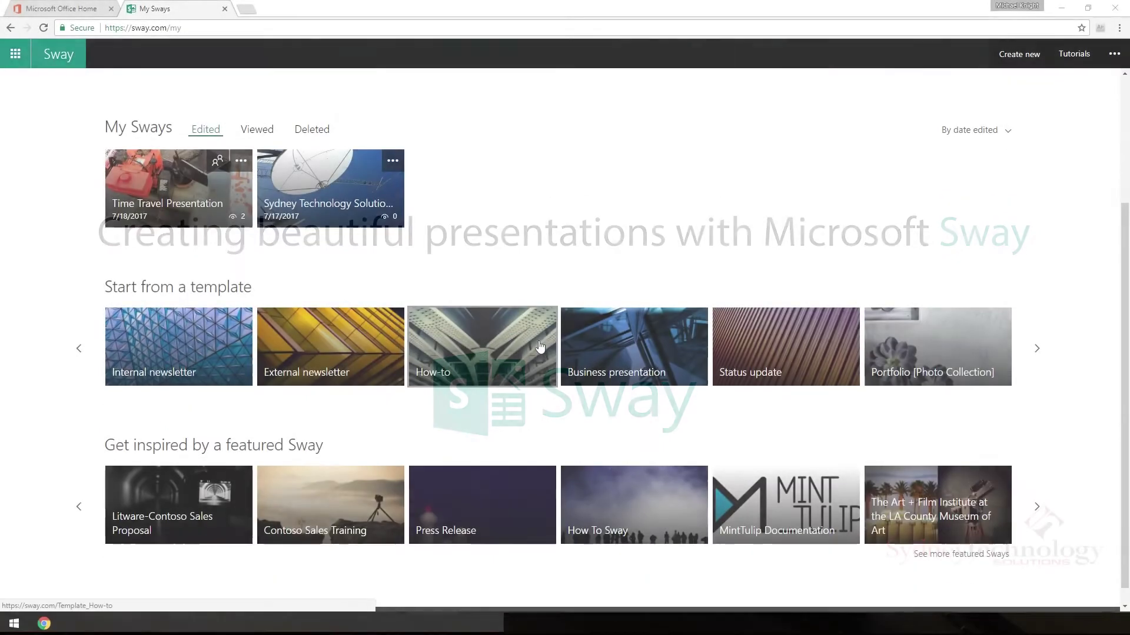
{"action": "scroll", "coordinate": [541, 344], "scroll_direction": "up", "scroll_amount": 1}
{"action": "scroll", "coordinate": [541, 346], "scroll_direction": "up", "scroll_amount": 3}
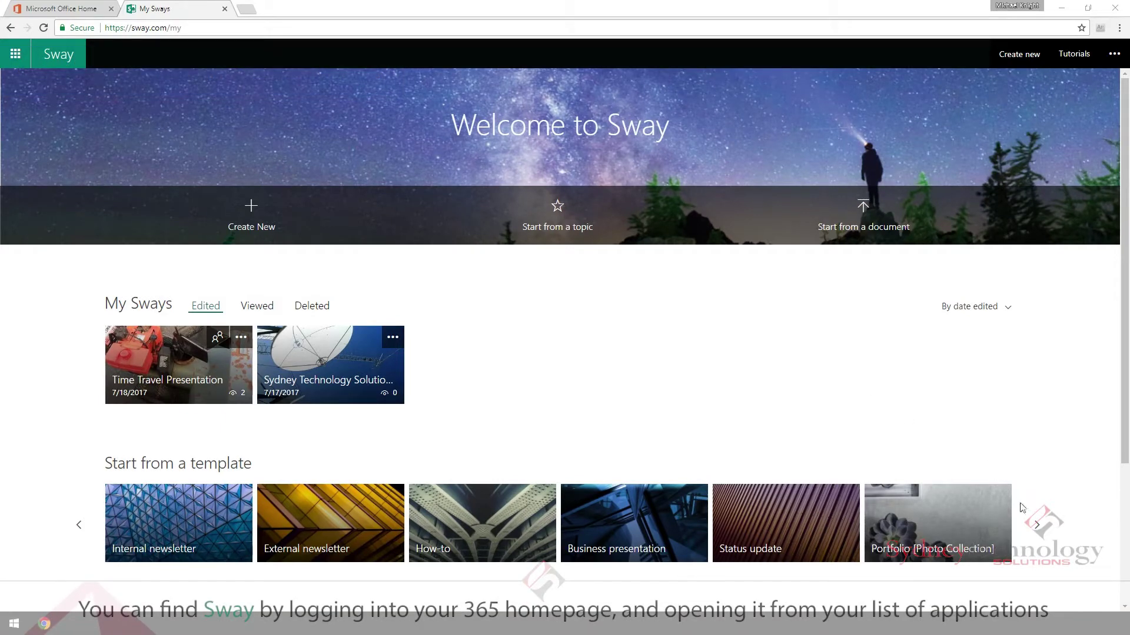
Step: Browse the template sets, then open the How-to template and start editing a copy
{"action": "left_click", "coordinate": [1039, 527]}
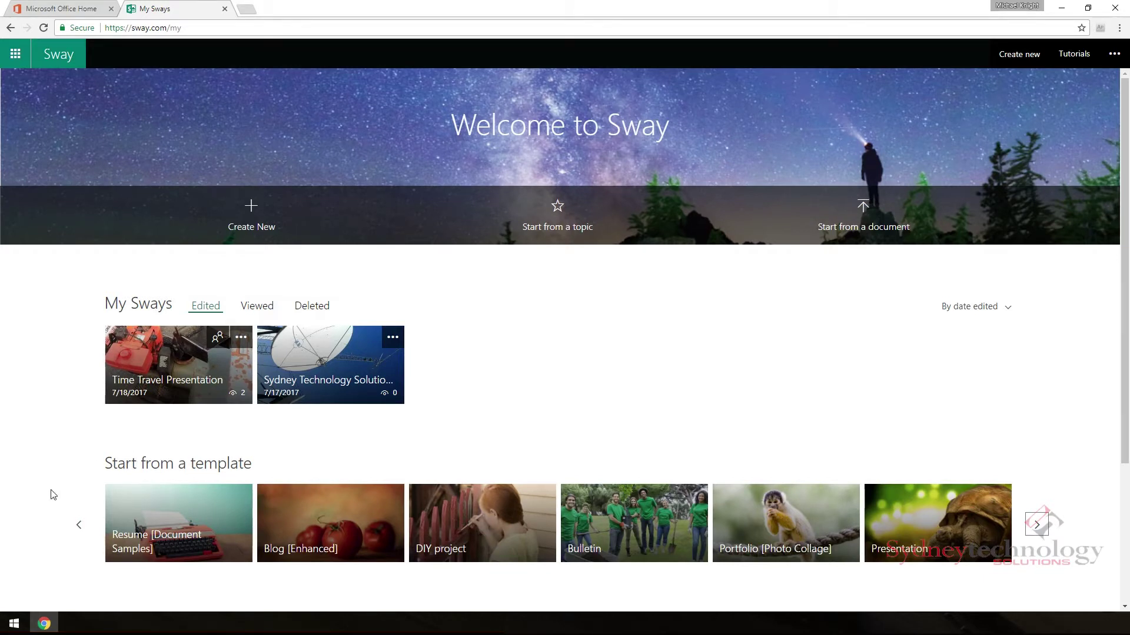
{"action": "left_click", "coordinate": [75, 530]}
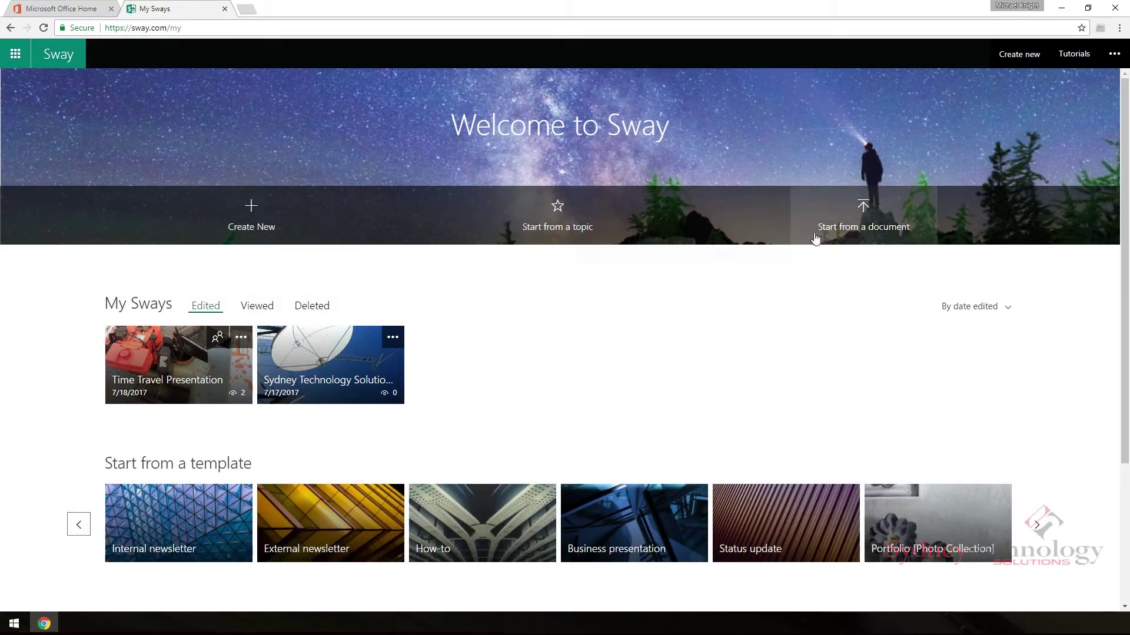
{"action": "scroll", "coordinate": [120, 468], "scroll_direction": "down", "scroll_amount": 1}
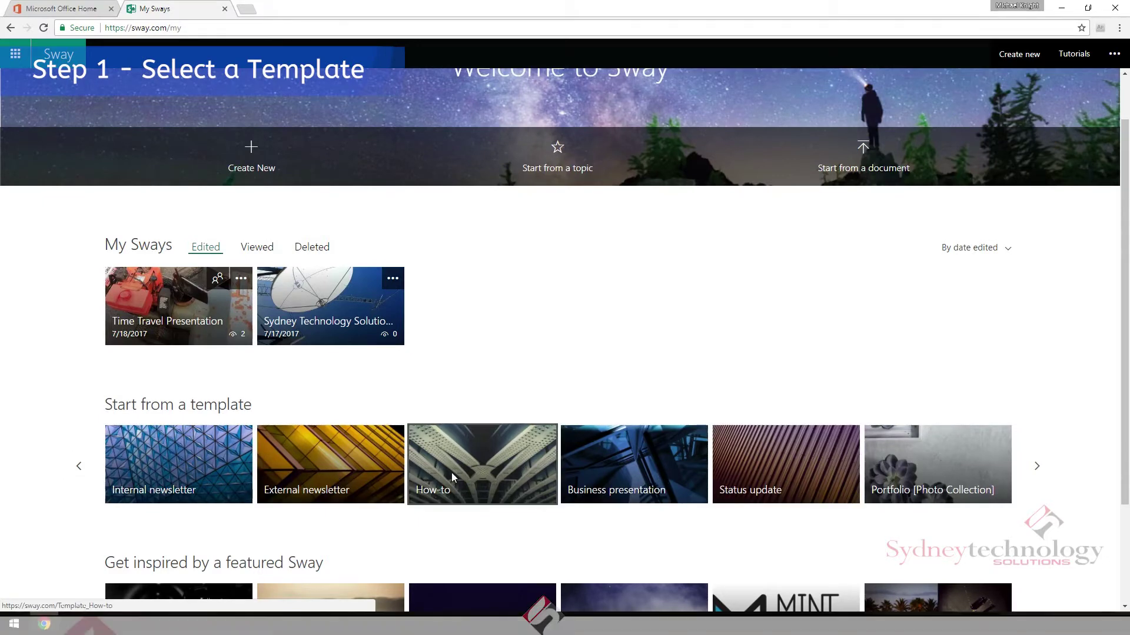
{"action": "left_click", "coordinate": [451, 473]}
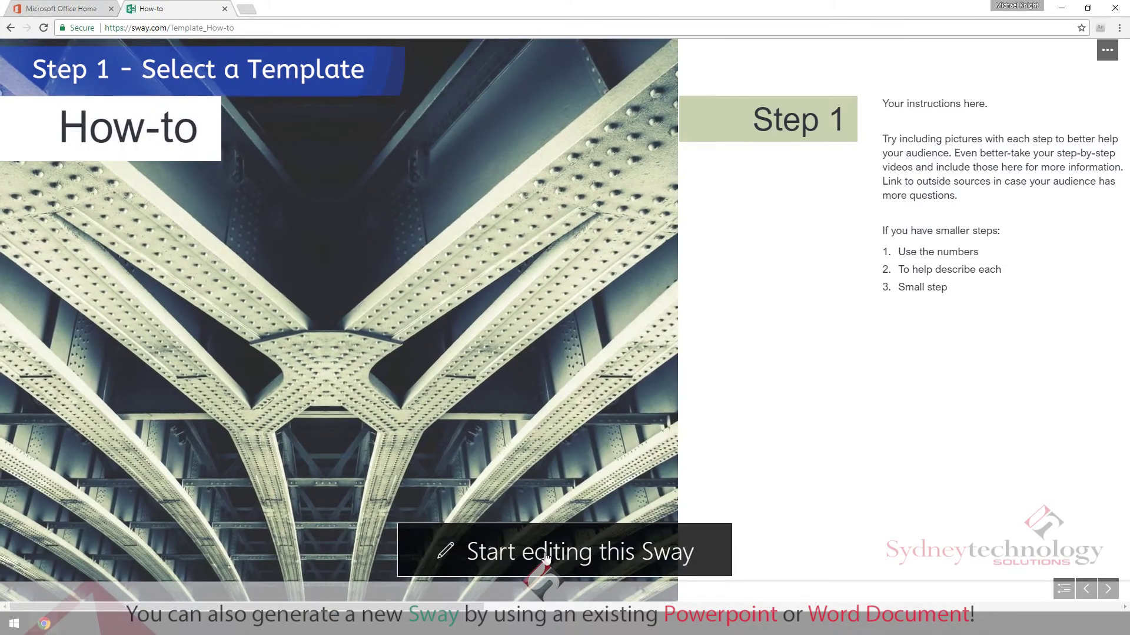
{"action": "left_click", "coordinate": [541, 552]}
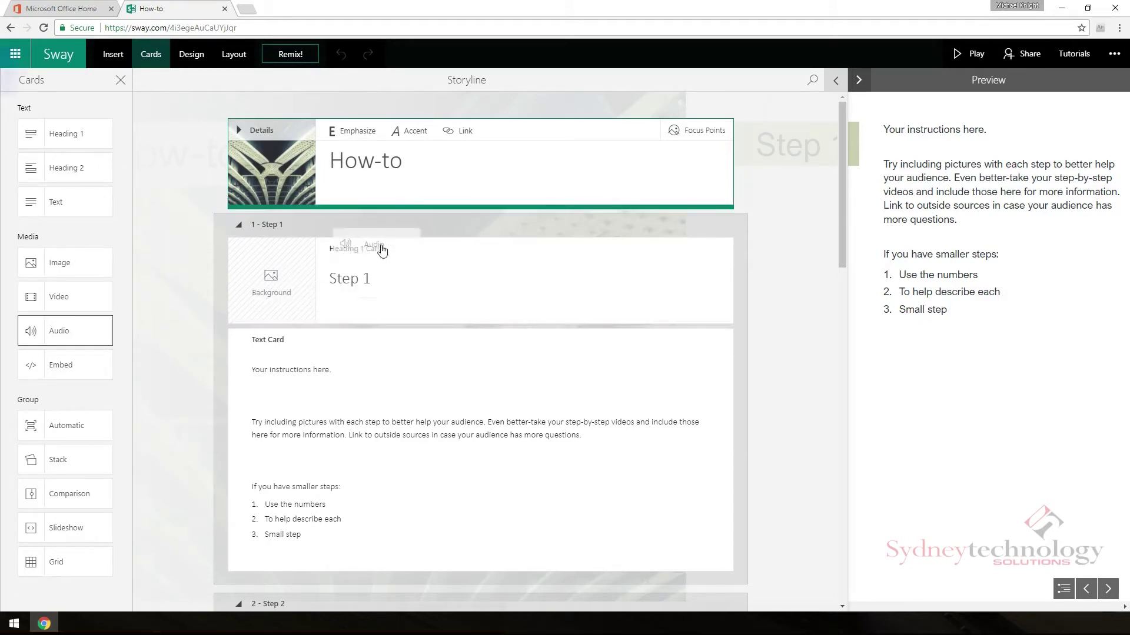
Step: Add an audio card below Step 1 and rename the heading 'Step 1 - Train'
{"action": "left_click_drag", "start_coordinate": [69, 334], "coordinate": [380, 304]}
{"action": "left_click", "coordinate": [380, 280]}
{"action": "type", "text": "- Train"}
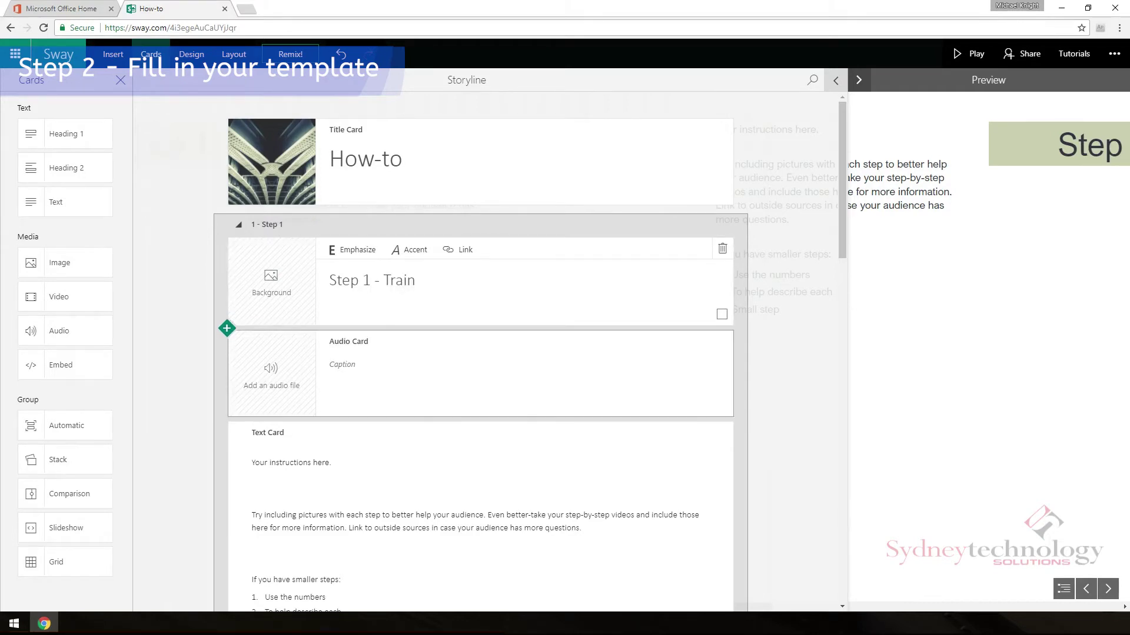
{"action": "left_click", "coordinate": [520, 372]}
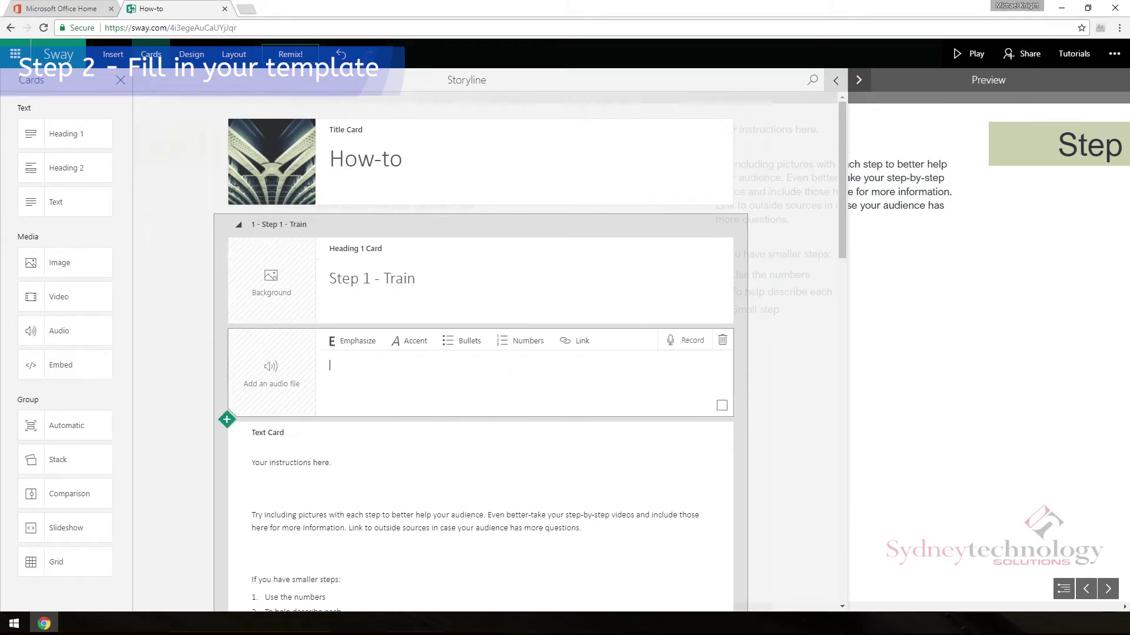
{"action": "left_click", "coordinate": [1003, 83]}
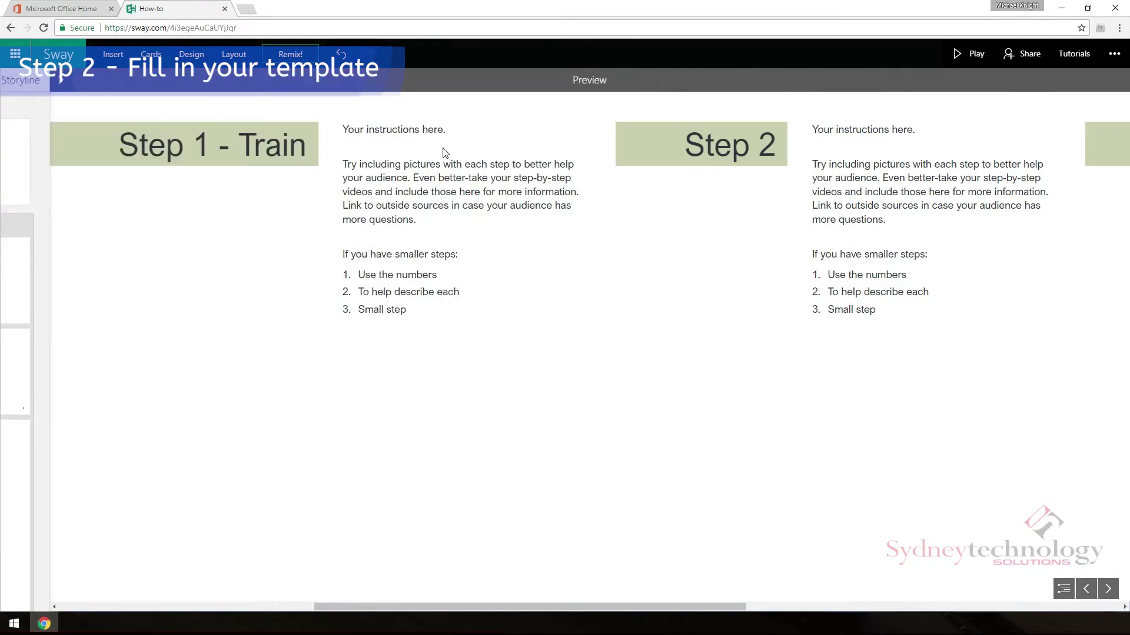
{"action": "scroll", "coordinate": [304, 187], "scroll_direction": "down", "scroll_amount": 4}
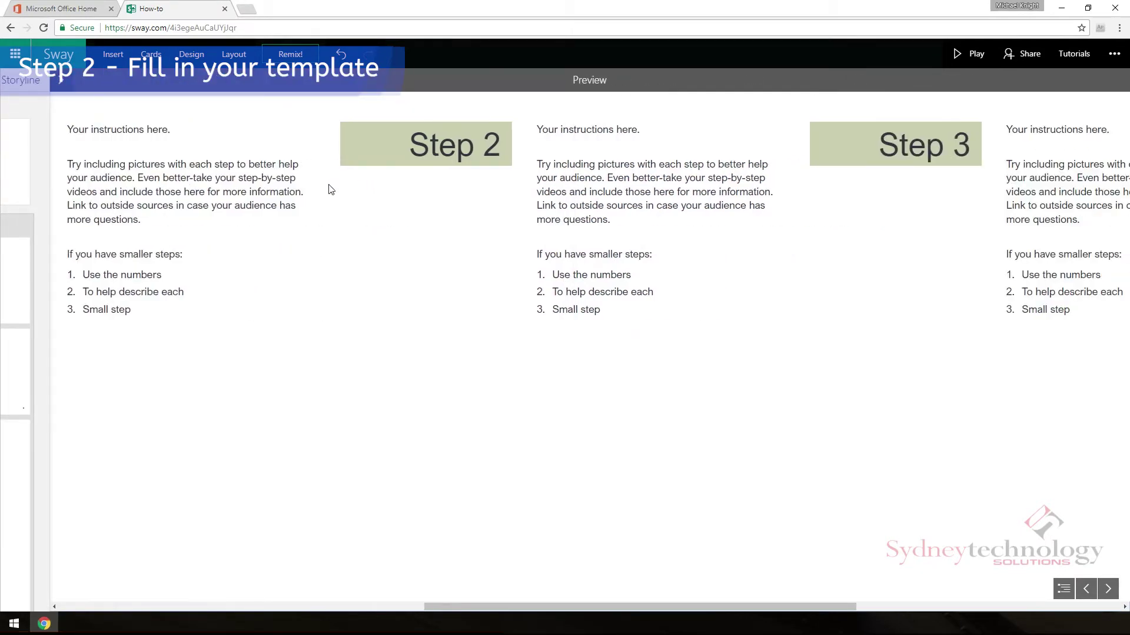
{"action": "scroll", "coordinate": [331, 189], "scroll_direction": "down", "scroll_amount": 1}
{"action": "scroll", "coordinate": [335, 190], "scroll_direction": "down", "scroll_amount": 2}
{"action": "scroll", "coordinate": [839, 273], "scroll_direction": "down", "scroll_amount": 3}
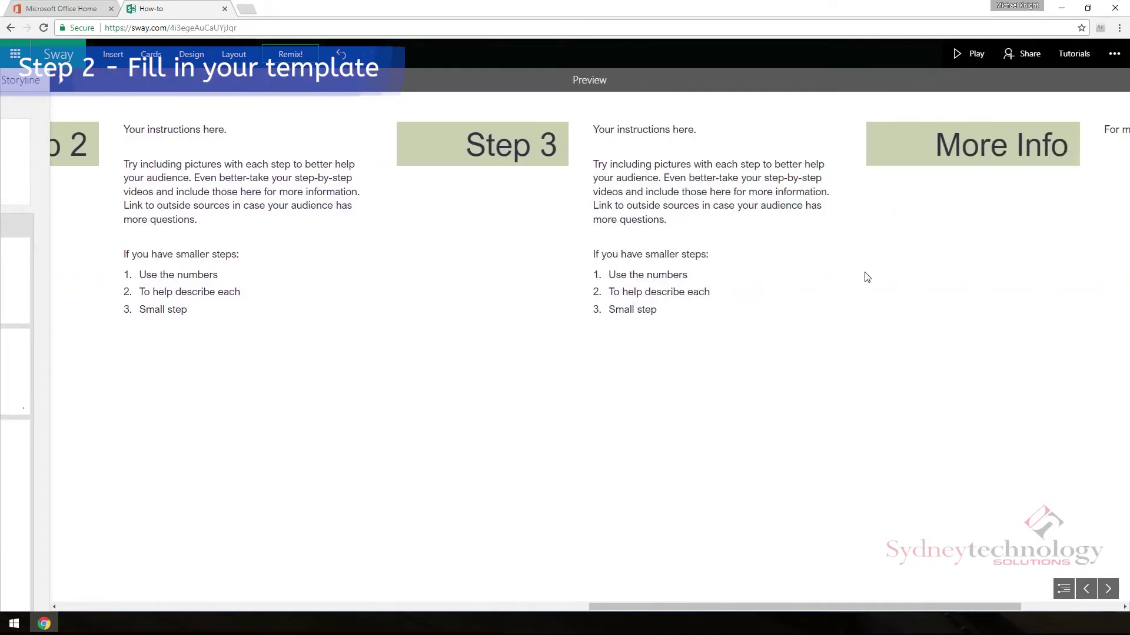
{"action": "scroll", "coordinate": [786, 292], "scroll_direction": "up", "scroll_amount": 3}
{"action": "scroll", "coordinate": [618, 283], "scroll_direction": "up", "scroll_amount": 3}
{"action": "scroll", "coordinate": [468, 310], "scroll_direction": "up", "scroll_amount": 4}
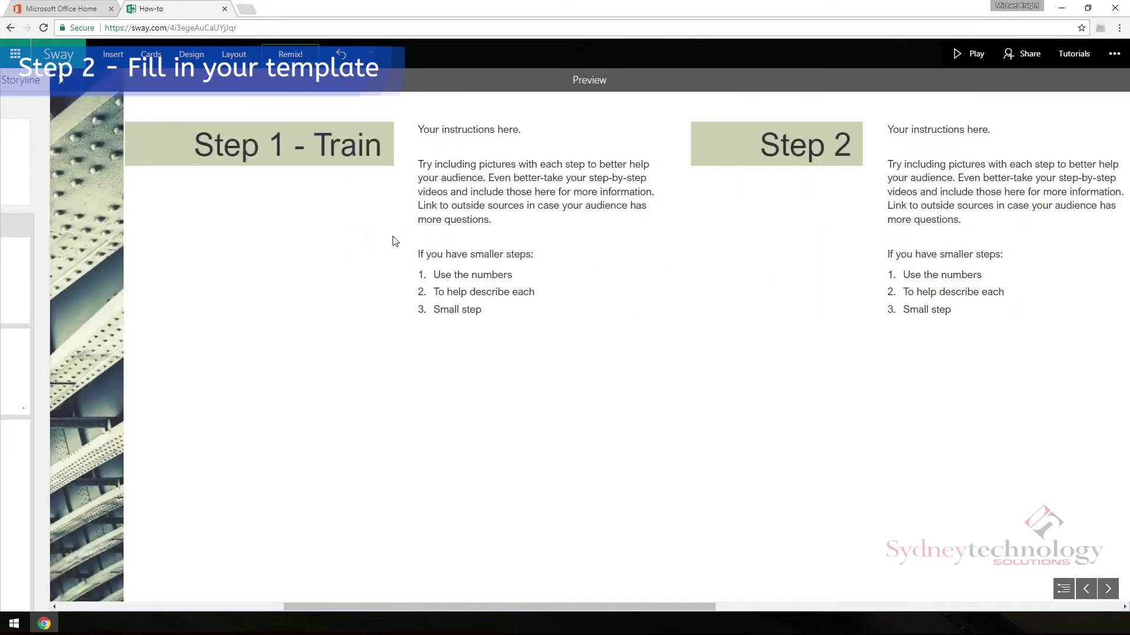
{"action": "left_click", "coordinate": [22, 81]}
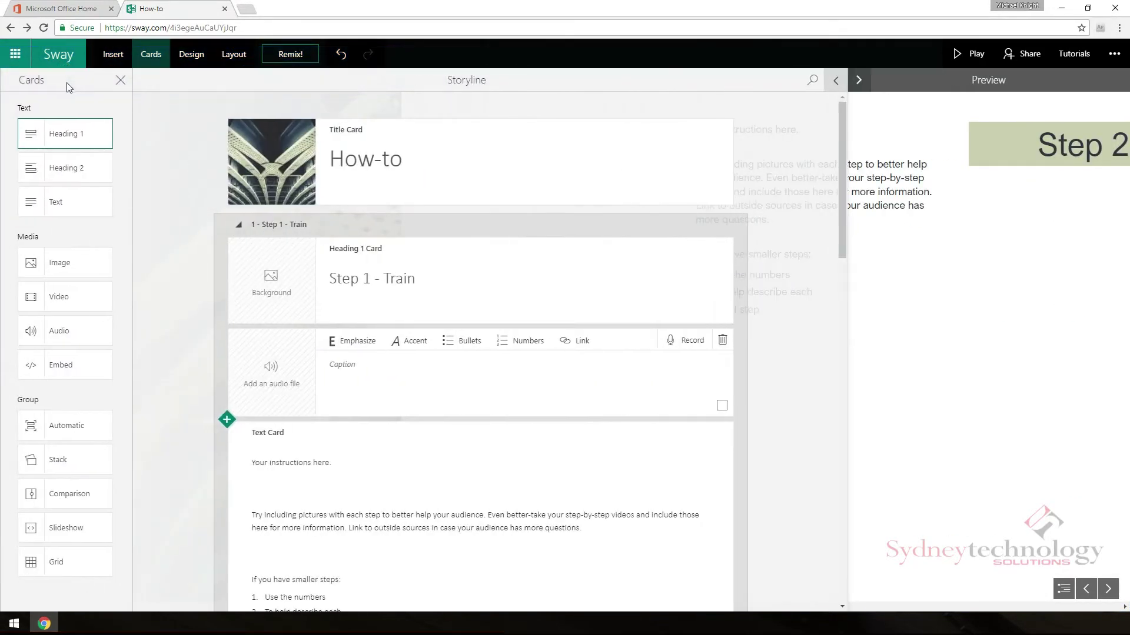
{"action": "left_click", "coordinate": [339, 190]}
{"action": "left_click", "coordinate": [111, 54]}
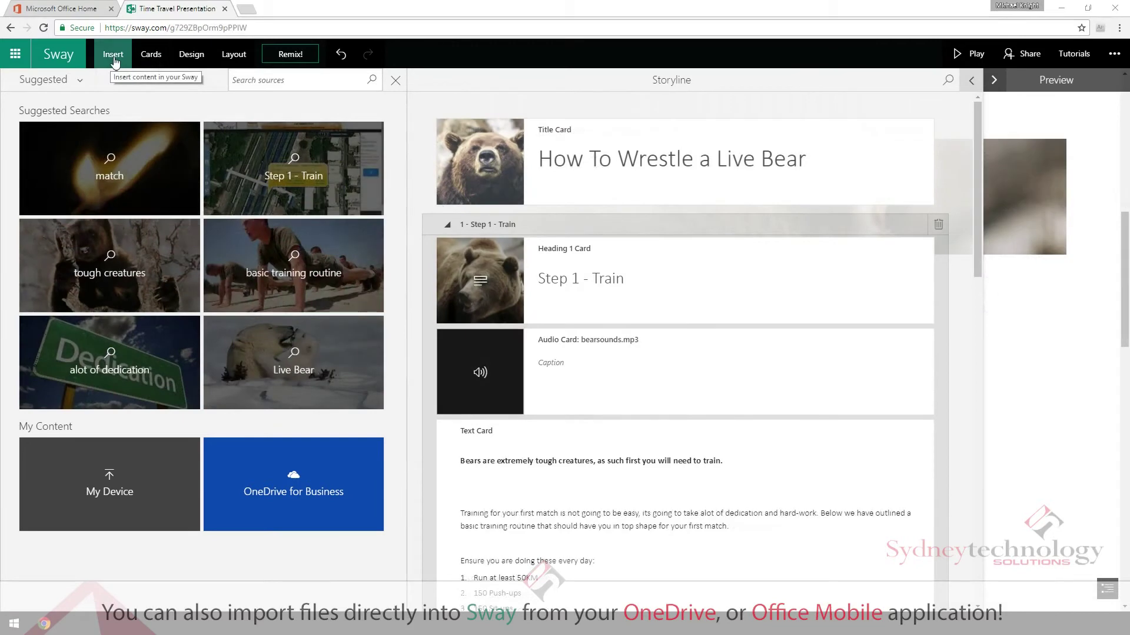
Step: Close the media panel to widen the bear storyline
{"action": "left_click", "coordinate": [395, 80]}
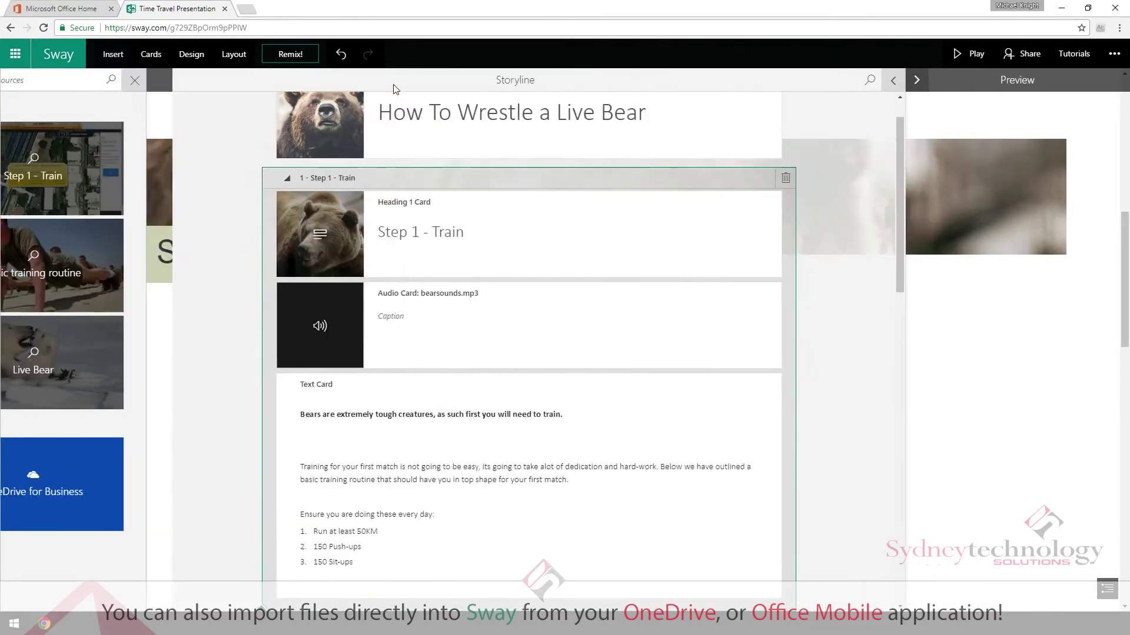
{"action": "scroll", "coordinate": [406, 353], "scroll_direction": "down", "scroll_amount": 10}
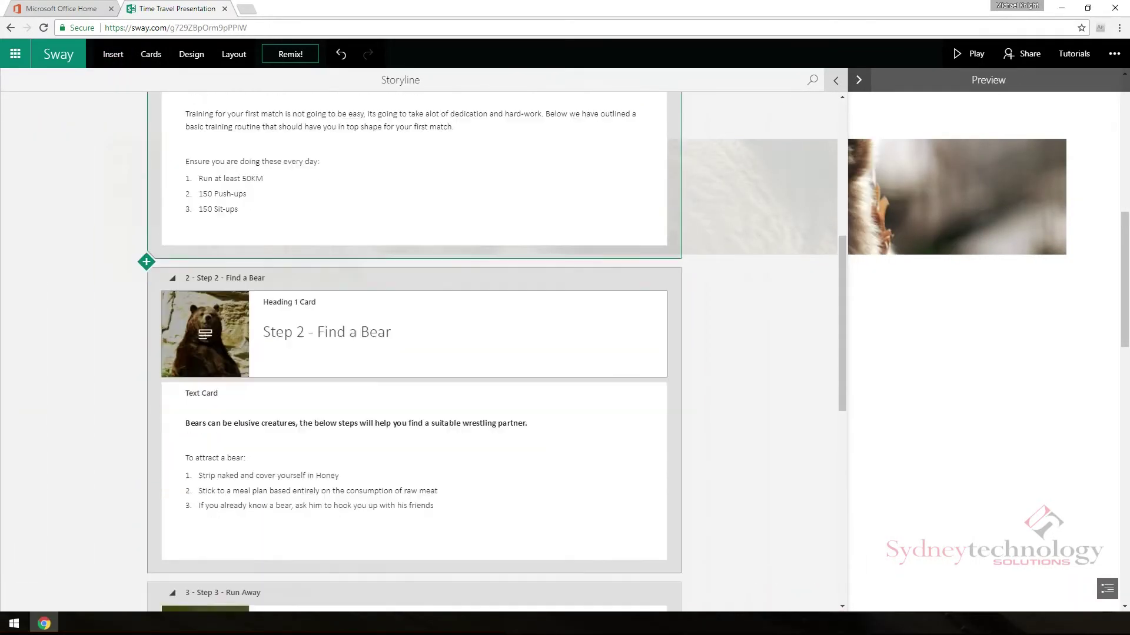
{"action": "scroll", "coordinate": [471, 323], "scroll_direction": "up", "scroll_amount": 10}
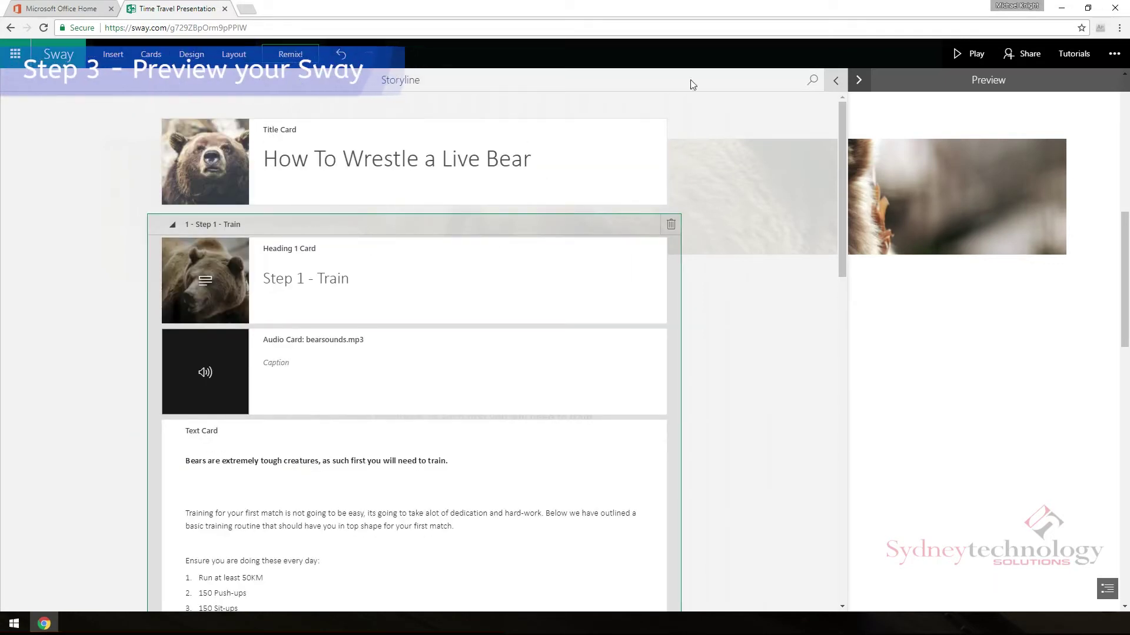
Step: Play the bear Sway full screen through More Info, then bring up its Share options
{"action": "left_click", "coordinate": [969, 54]}
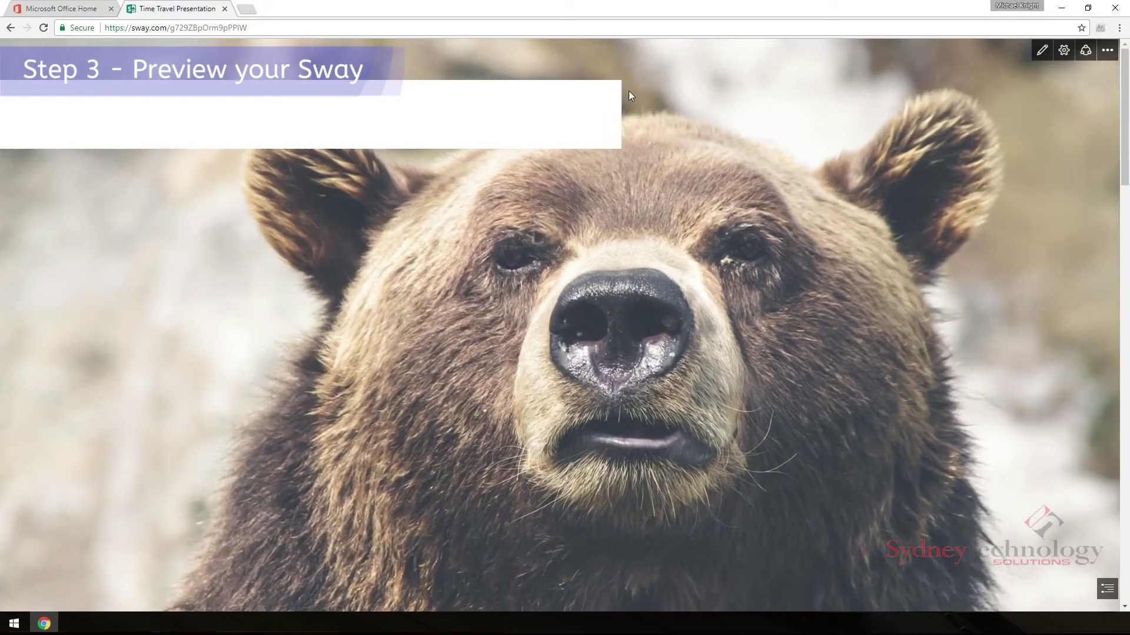
{"action": "scroll", "coordinate": [670, 169], "scroll_direction": "down", "scroll_amount": 5}
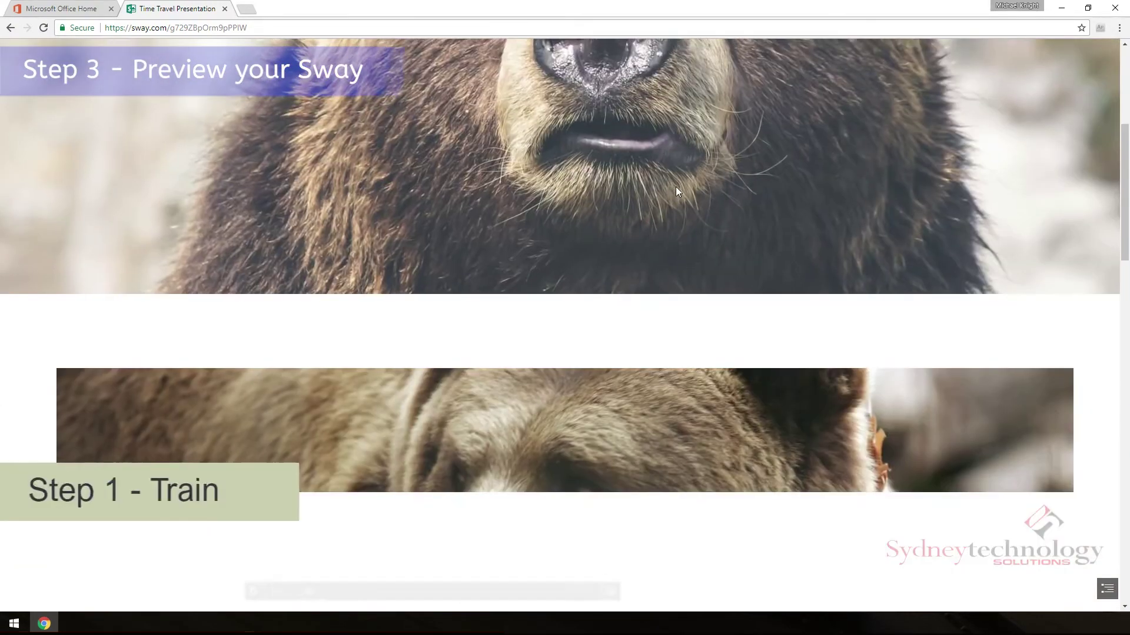
{"action": "scroll", "coordinate": [675, 192], "scroll_direction": "down", "scroll_amount": 4}
{"action": "scroll", "coordinate": [675, 191], "scroll_direction": "down", "scroll_amount": 3}
{"action": "scroll", "coordinate": [674, 194], "scroll_direction": "down", "scroll_amount": 2}
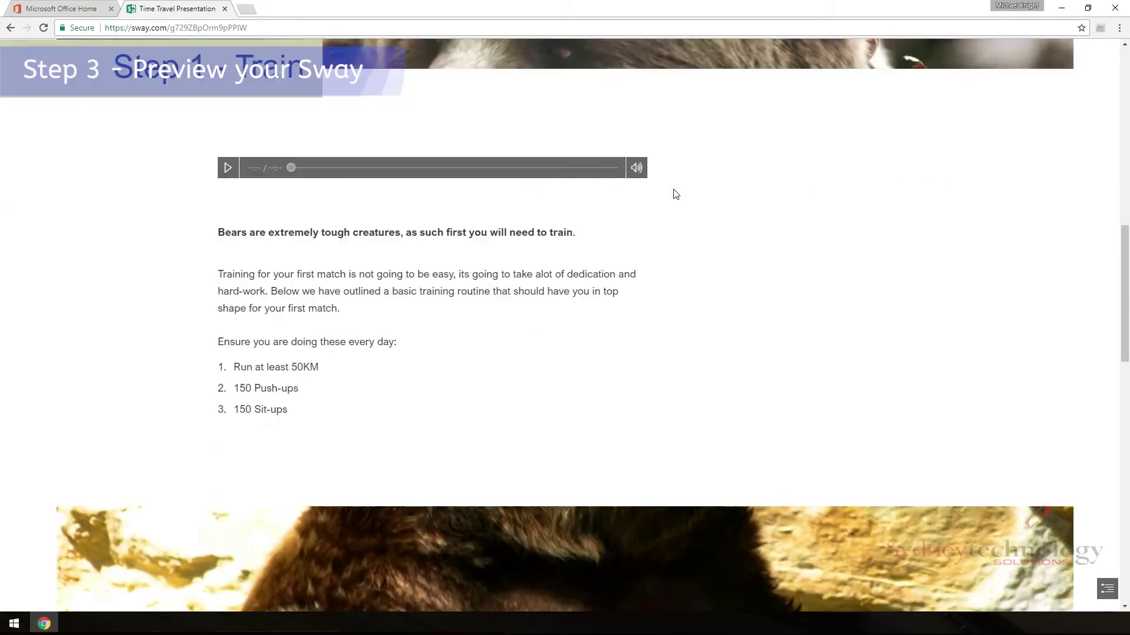
{"action": "scroll", "coordinate": [673, 192], "scroll_direction": "down", "scroll_amount": 3}
{"action": "scroll", "coordinate": [673, 192], "scroll_direction": "down", "scroll_amount": 4}
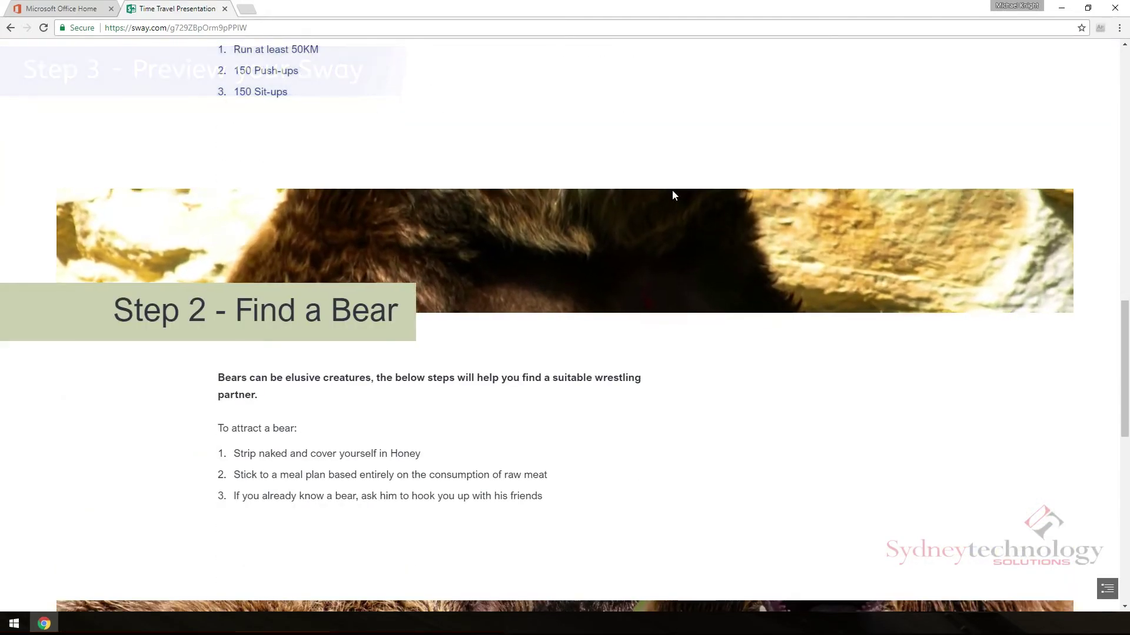
{"action": "scroll", "coordinate": [672, 190], "scroll_direction": "down", "scroll_amount": 5}
{"action": "scroll", "coordinate": [676, 194], "scroll_direction": "down", "scroll_amount": 5}
{"action": "scroll", "coordinate": [681, 196], "scroll_direction": "down", "scroll_amount": 2}
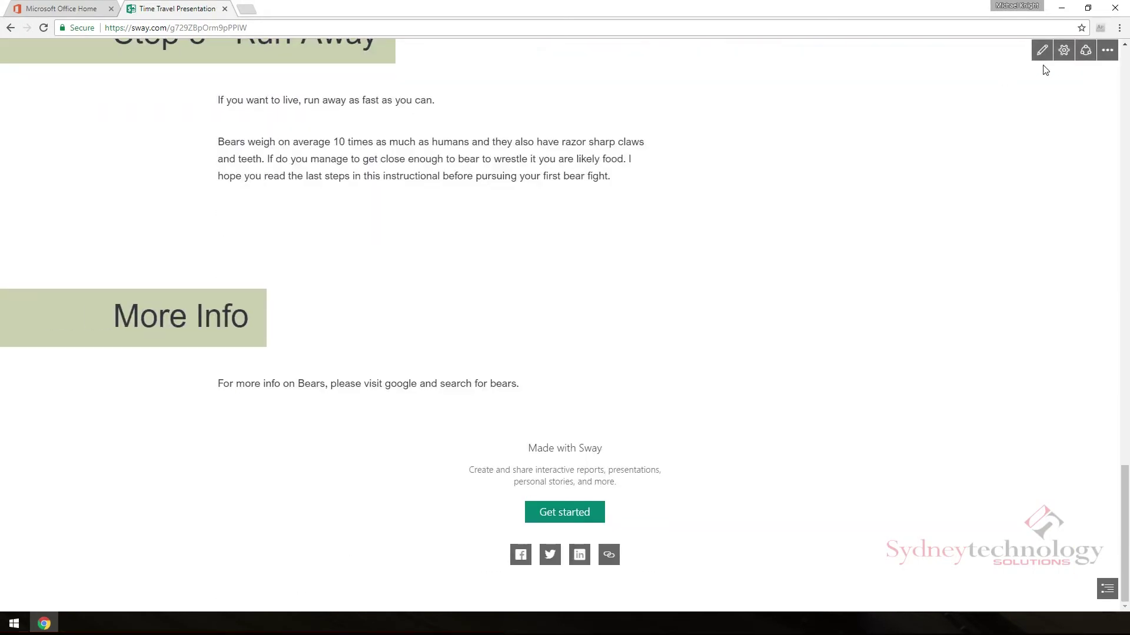
{"action": "left_click", "coordinate": [1087, 50]}
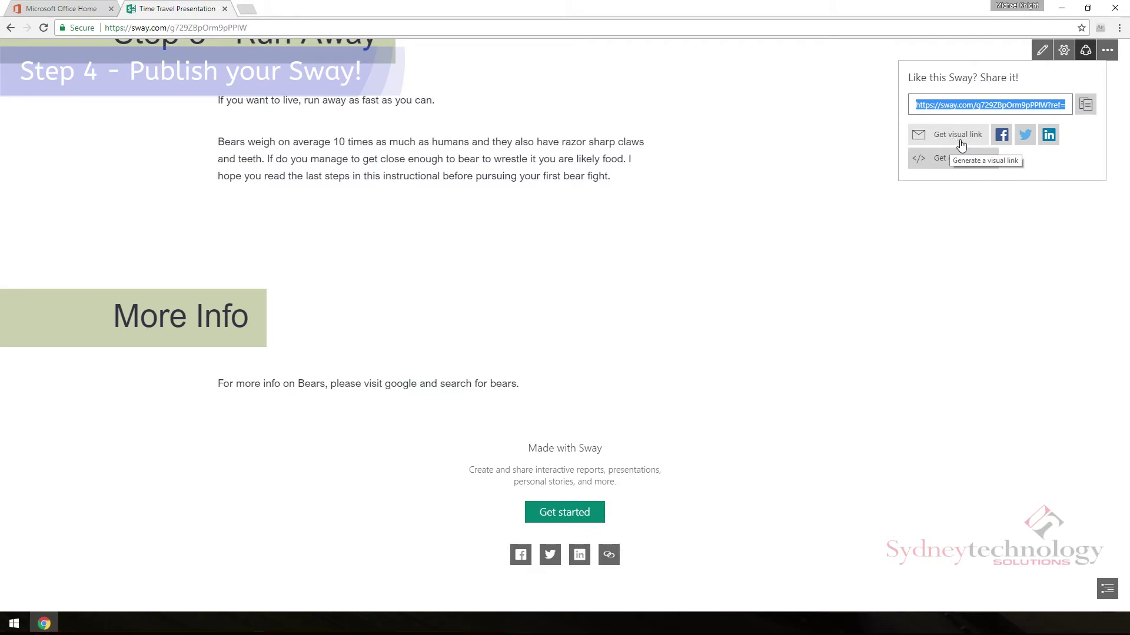
Step: Copy the bear Sway's share link from the Share popup
{"action": "left_click", "coordinate": [1087, 107]}
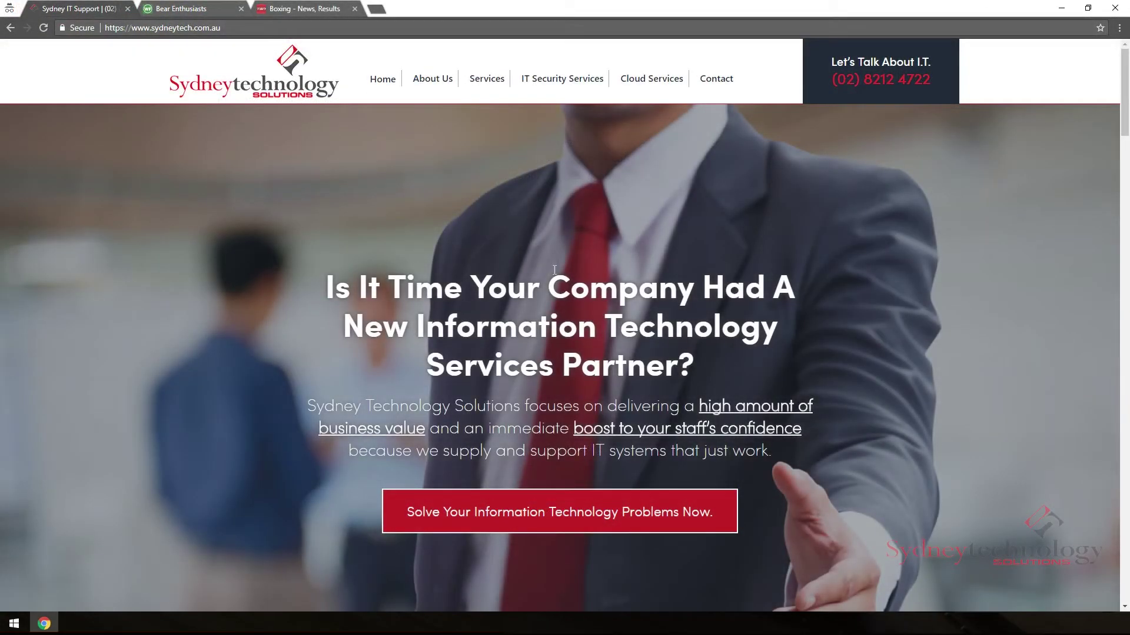
Step: Paste the copied Sway link into the browser, then open it from the Outlook email
{"action": "key", "text": "BackSpace"}
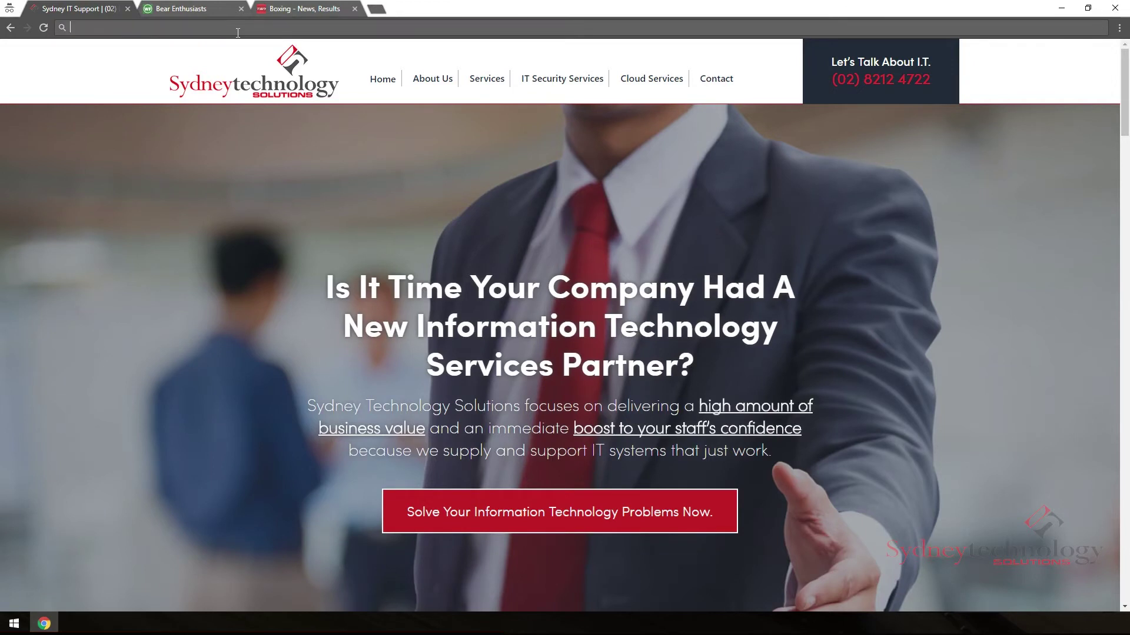
{"action": "right_click", "coordinate": [235, 33]}
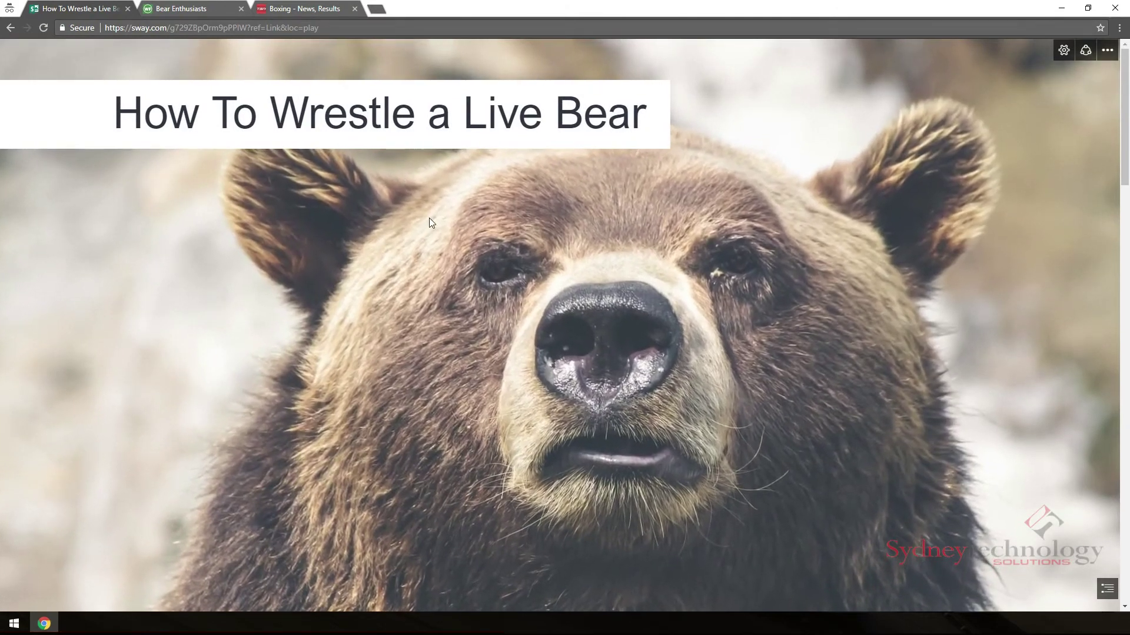
{"action": "scroll", "coordinate": [429, 219], "scroll_direction": "down", "scroll_amount": 5}
{"action": "scroll", "coordinate": [429, 218], "scroll_direction": "down", "scroll_amount": 5}
{"action": "scroll", "coordinate": [429, 218], "scroll_direction": "down", "scroll_amount": 5}
{"action": "scroll", "coordinate": [429, 217], "scroll_direction": "down", "scroll_amount": 5}
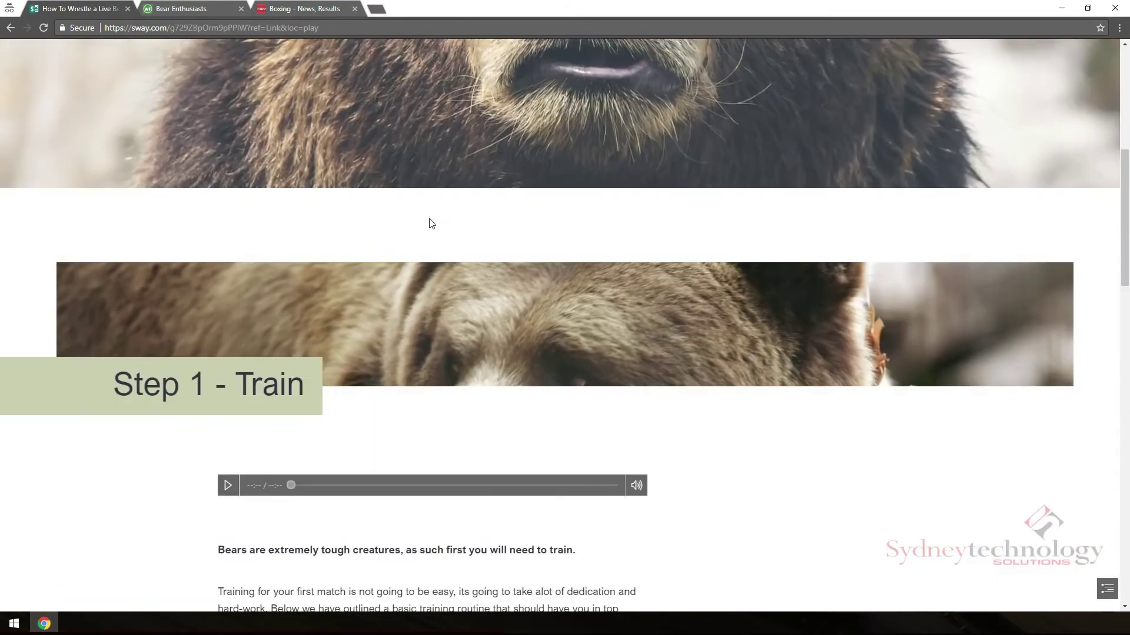
{"action": "scroll", "coordinate": [429, 217], "scroll_direction": "down", "scroll_amount": 3}
{"action": "scroll", "coordinate": [429, 218], "scroll_direction": "down", "scroll_amount": 3}
{"action": "scroll", "coordinate": [429, 223], "scroll_direction": "down", "scroll_amount": 4}
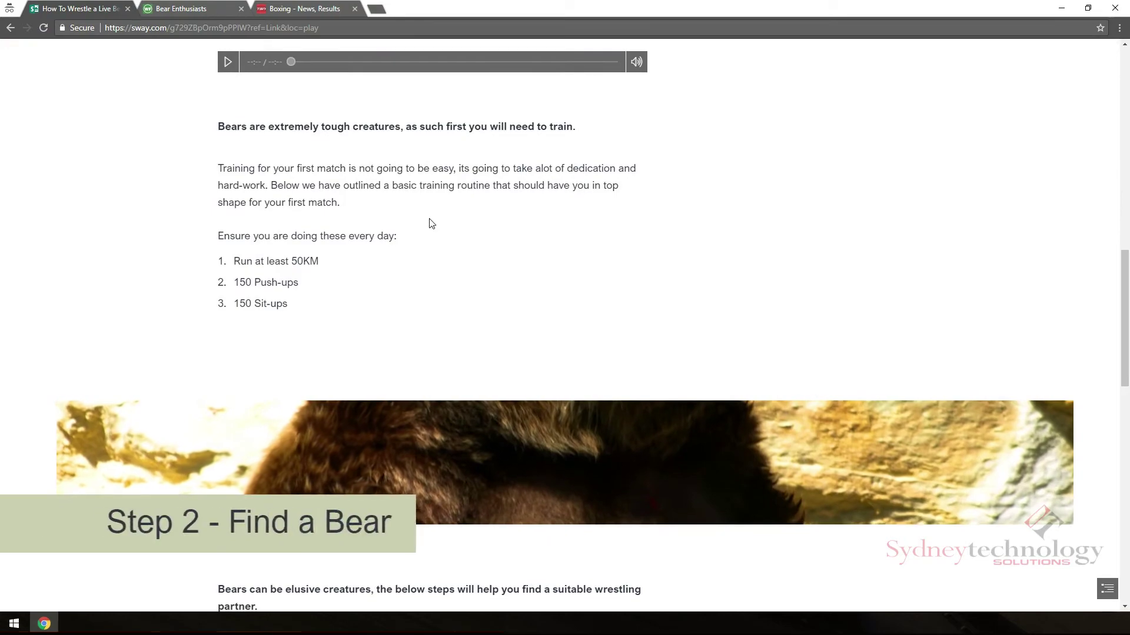
{"action": "scroll", "coordinate": [429, 223], "scroll_direction": "down", "scroll_amount": 3}
{"action": "scroll", "coordinate": [429, 222], "scroll_direction": "down", "scroll_amount": 3}
{"action": "scroll", "coordinate": [429, 222], "scroll_direction": "down", "scroll_amount": 4}
{"action": "scroll", "coordinate": [430, 222], "scroll_direction": "down", "scroll_amount": 4}
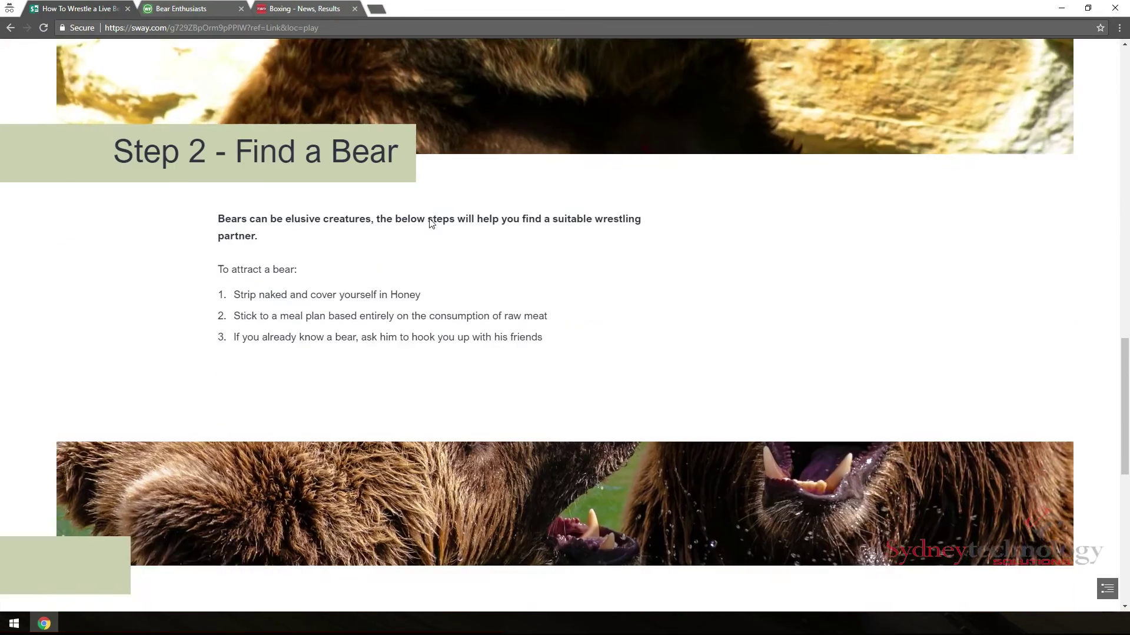
{"action": "scroll", "coordinate": [429, 222], "scroll_direction": "down", "scroll_amount": 4}
{"action": "scroll", "coordinate": [430, 222], "scroll_direction": "down", "scroll_amount": 4}
{"action": "scroll", "coordinate": [430, 218], "scroll_direction": "down", "scroll_amount": 4}
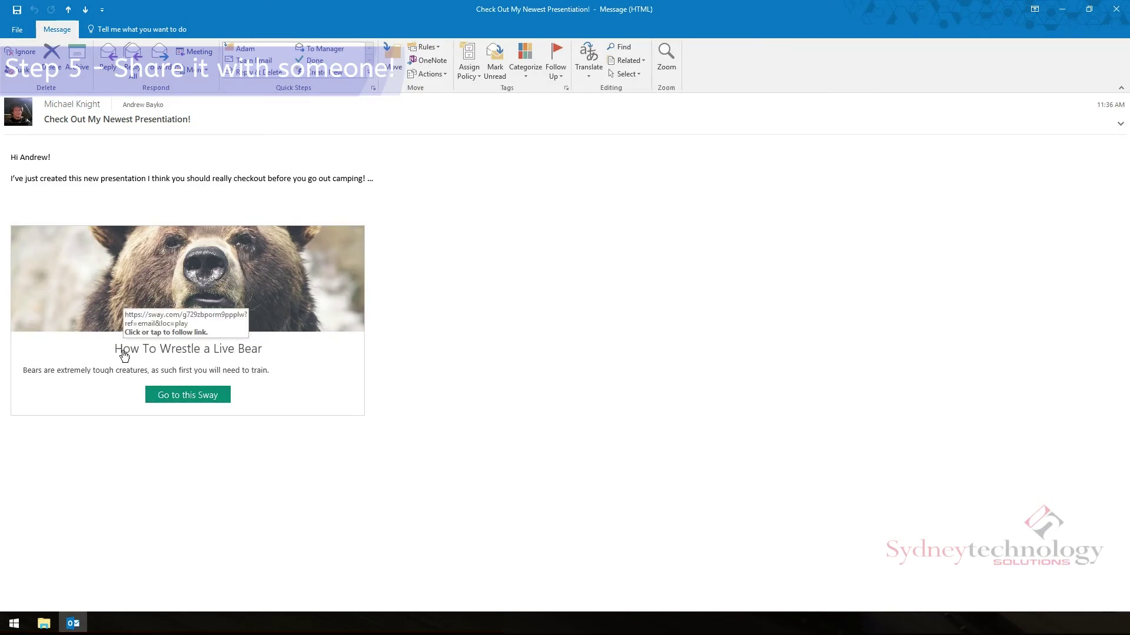
{"action": "left_click", "coordinate": [179, 398]}
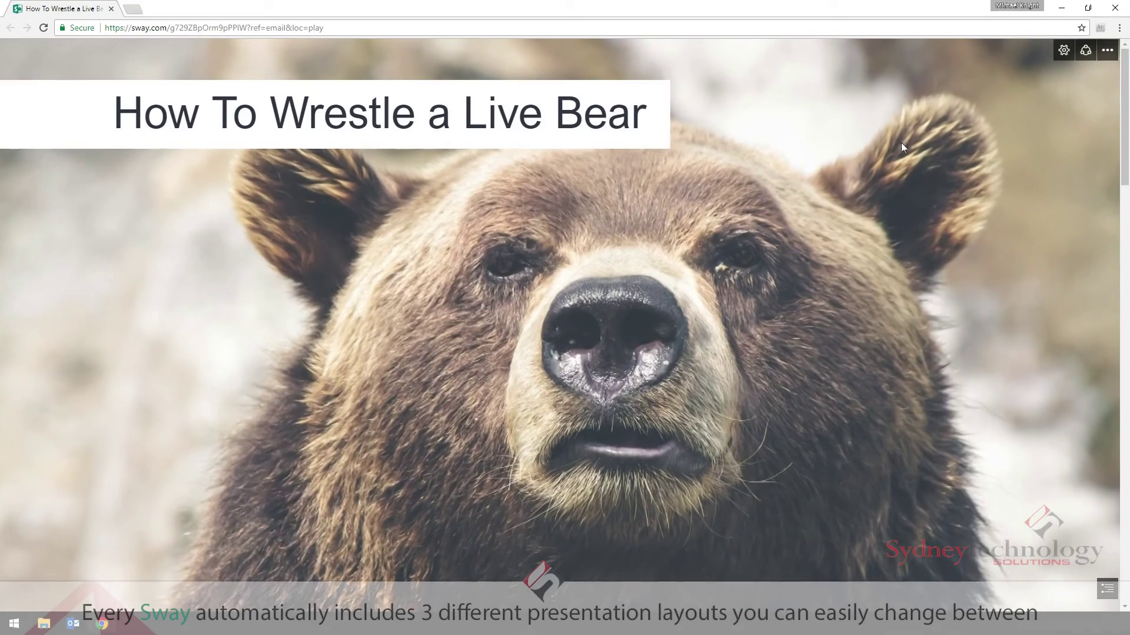
Step: Change the shared bear Sway's layout to horizontal from the settings gear
{"action": "left_click", "coordinate": [1063, 50]}
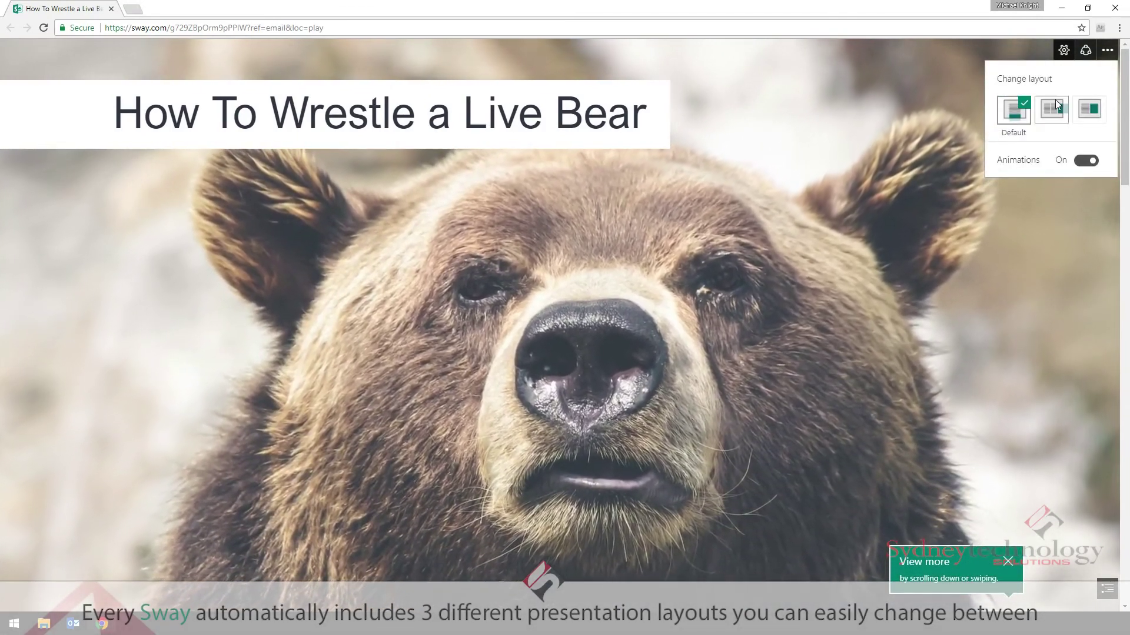
{"action": "left_click", "coordinate": [1055, 110]}
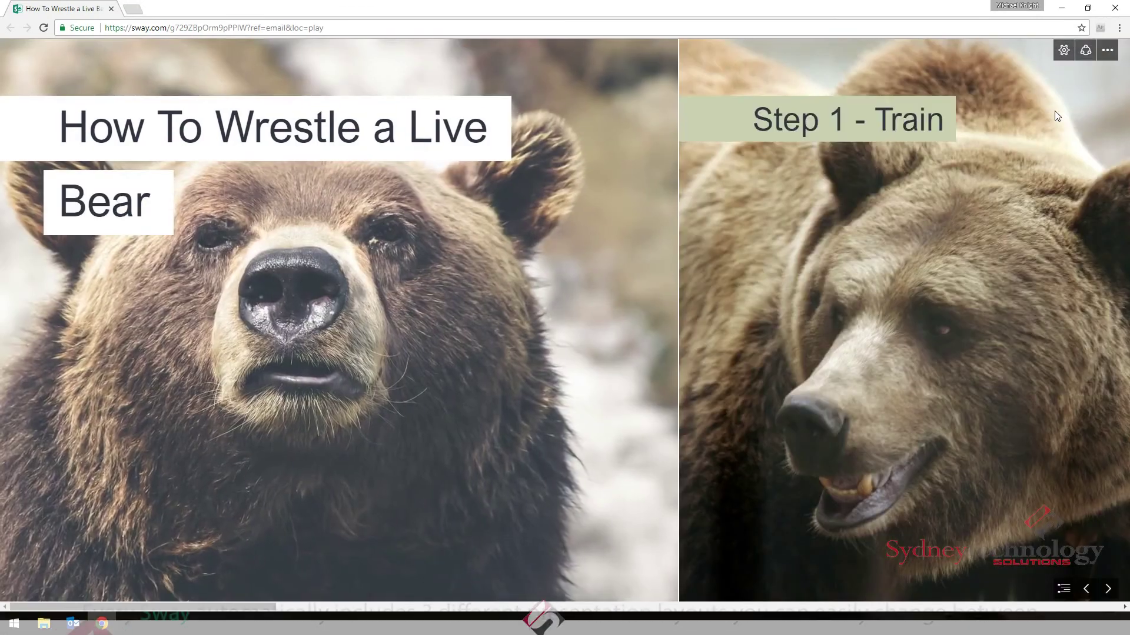
{"action": "scroll", "coordinate": [893, 253], "scroll_direction": "down", "scroll_amount": 5}
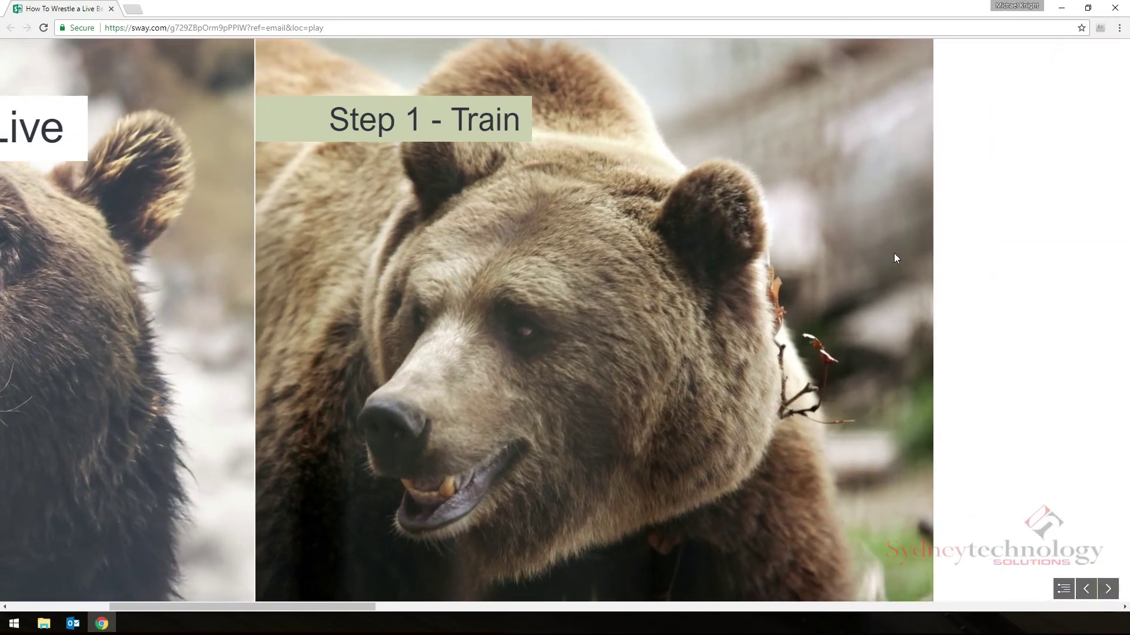
{"action": "scroll", "coordinate": [900, 258], "scroll_direction": "down", "scroll_amount": 8}
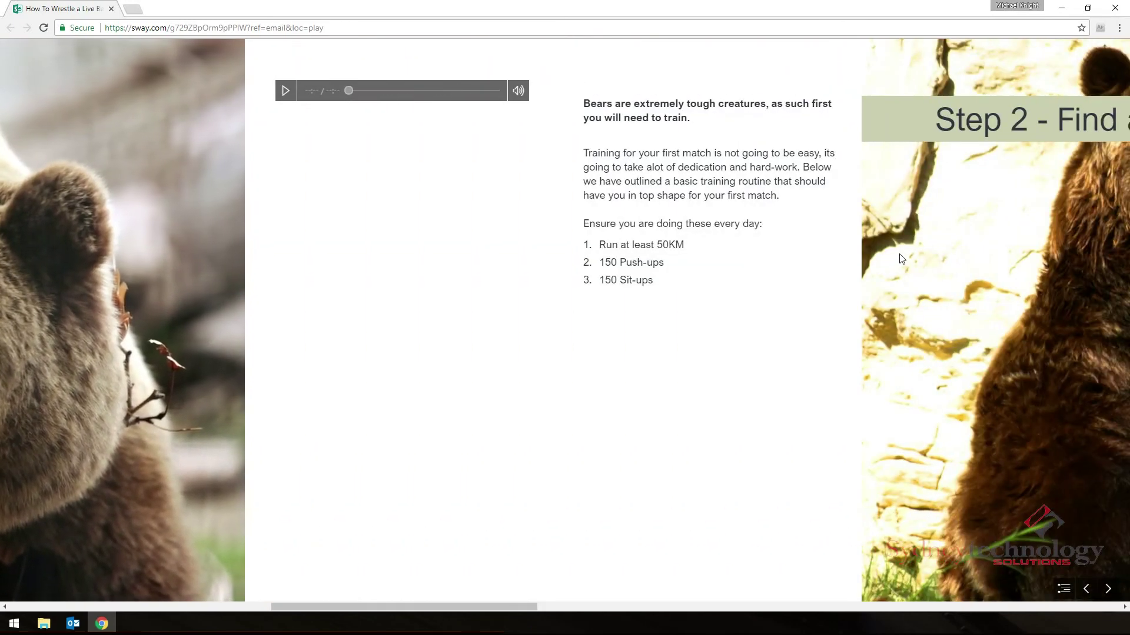
{"action": "scroll", "coordinate": [898, 255], "scroll_direction": "down", "scroll_amount": 8}
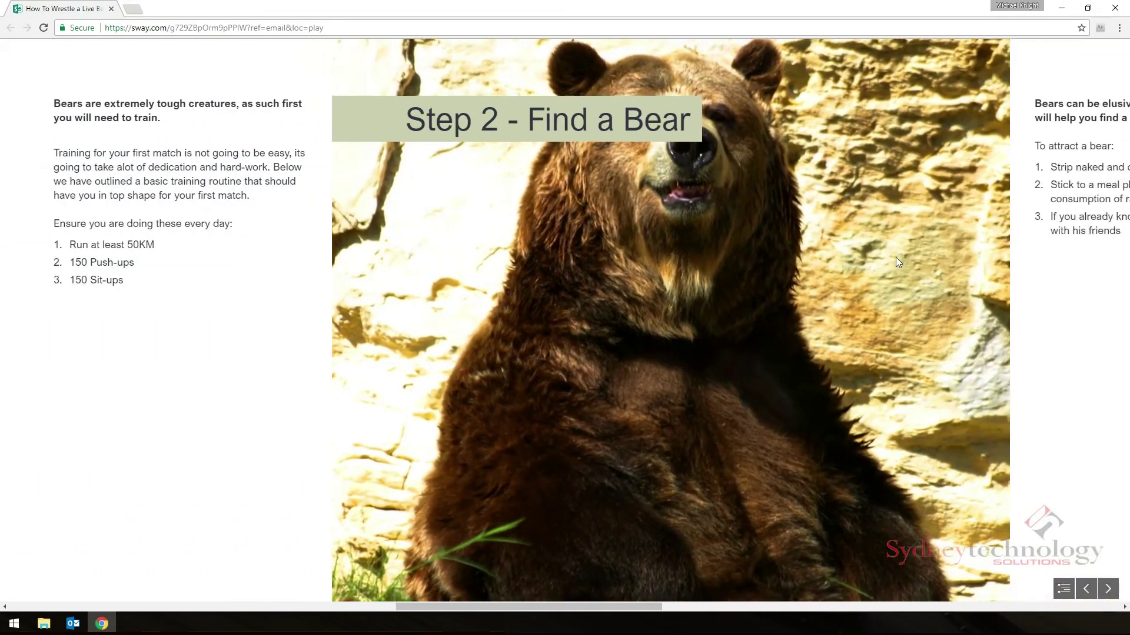